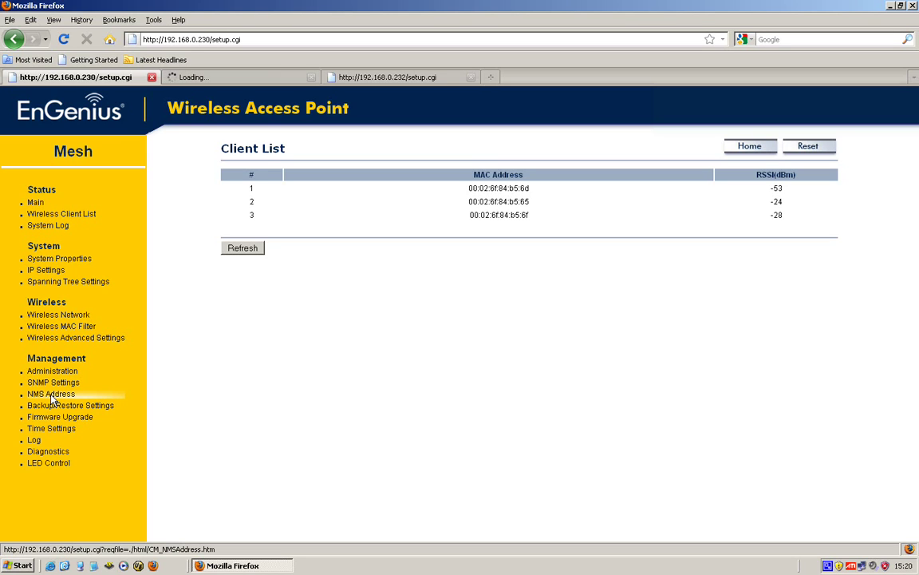
# Enable NMS entry 1 on node 192.168.0.230 with address 192.168.0.209 and apply it
pyautogui.click(51, 394)
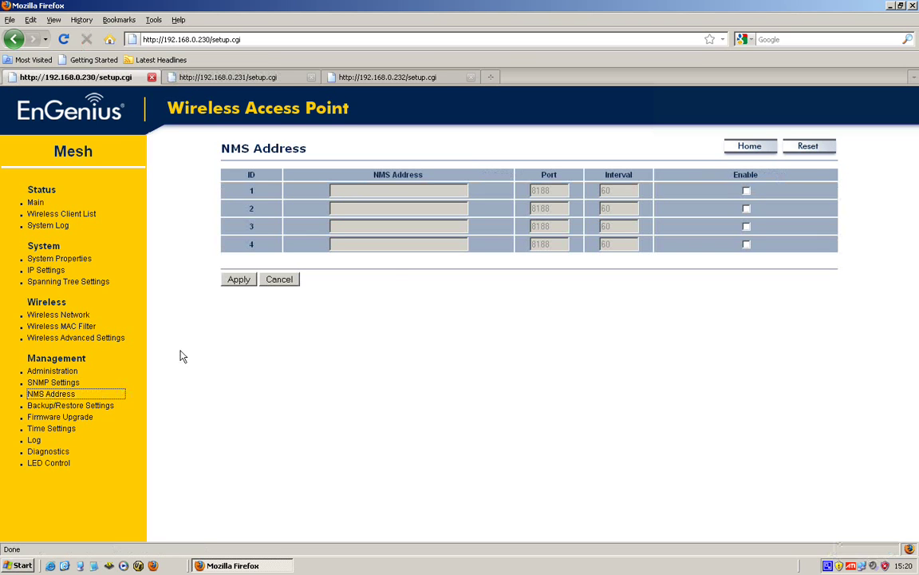
pyautogui.click(746, 192)
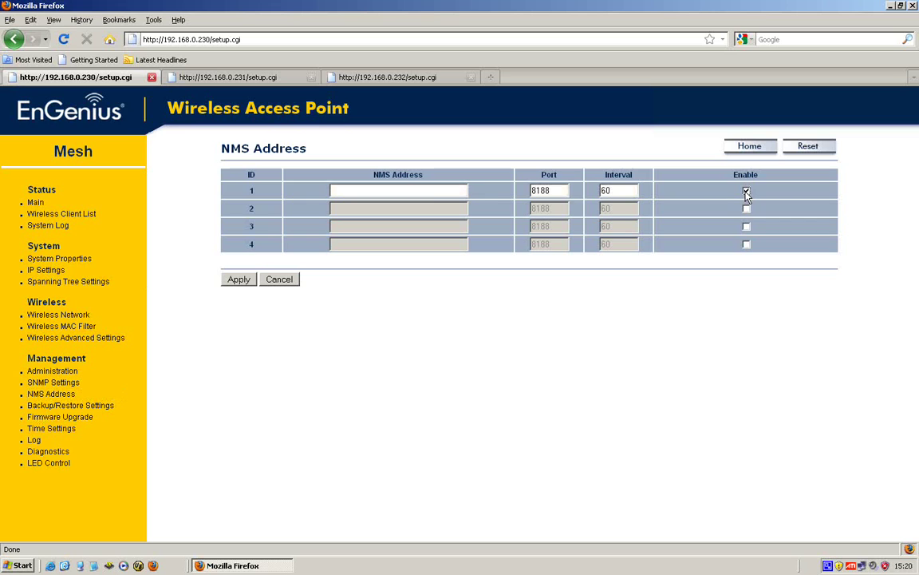
pyautogui.click(411, 194)
pyautogui.write('192.168.0.209')
pyautogui.click(241, 281)
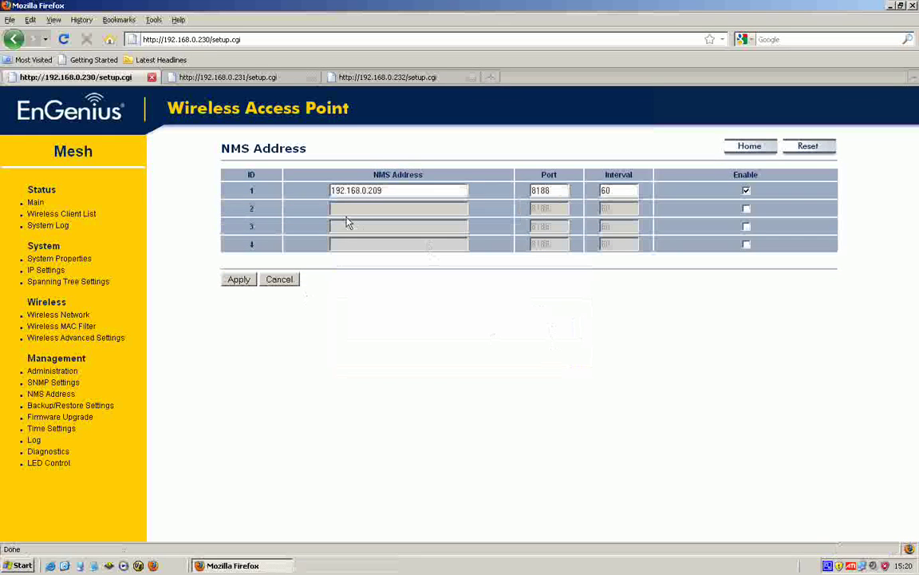
# Change node 192.168.0.231's NMS address to 192.168.0.209 and apply it
pyautogui.click(206, 77)
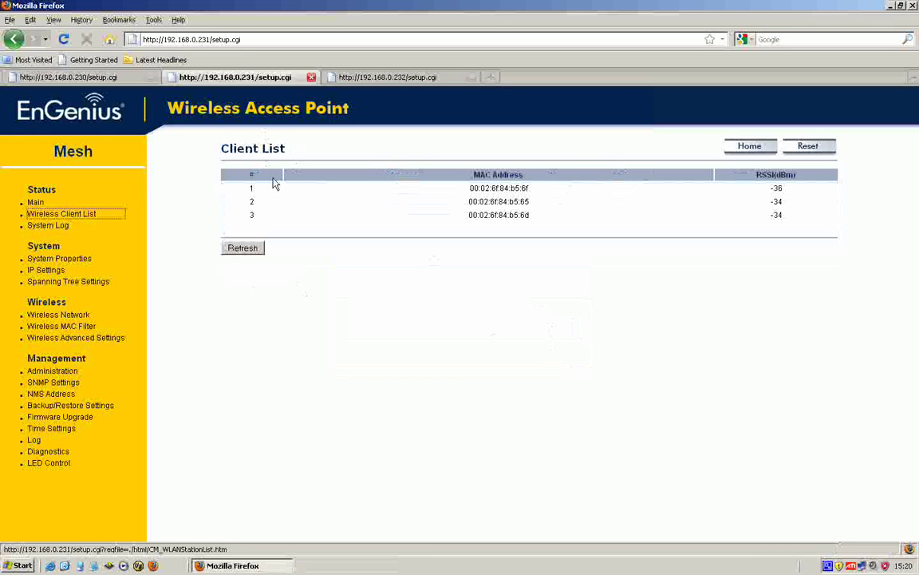
pyautogui.click(63, 395)
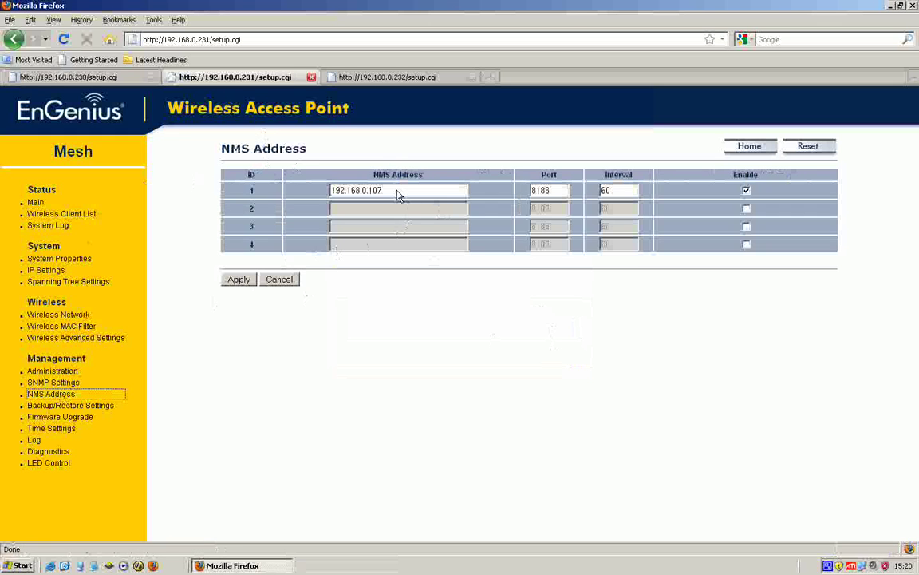
pyautogui.click(396, 194)
pyautogui.press('BackSpace')
pyautogui.press('BackSpace')
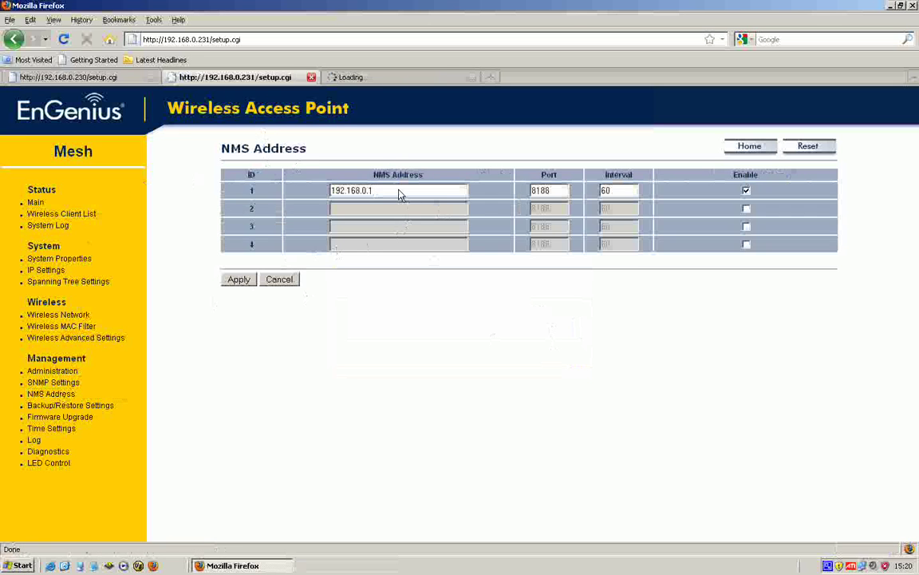
pyautogui.press('BackSpace')
pyautogui.write('20')
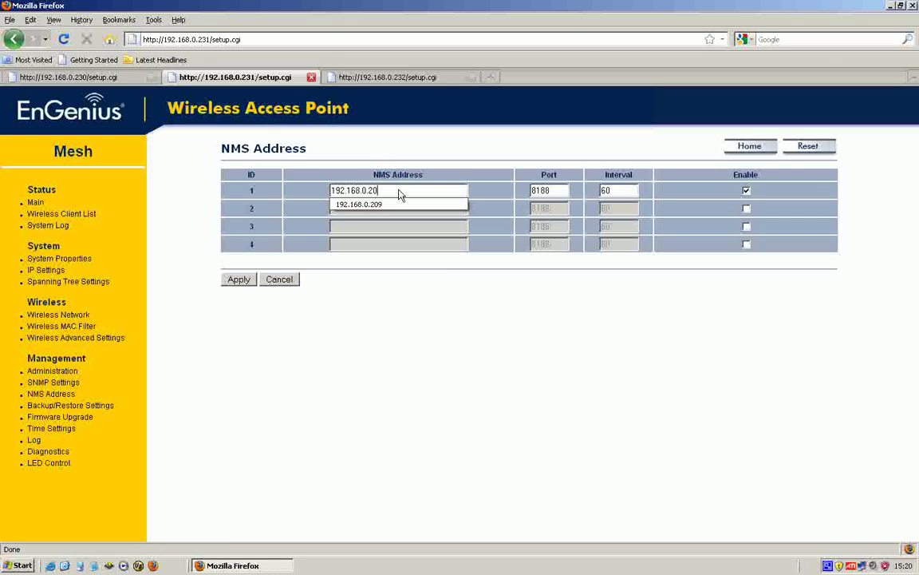
pyautogui.write('9')
pyautogui.click(249, 281)
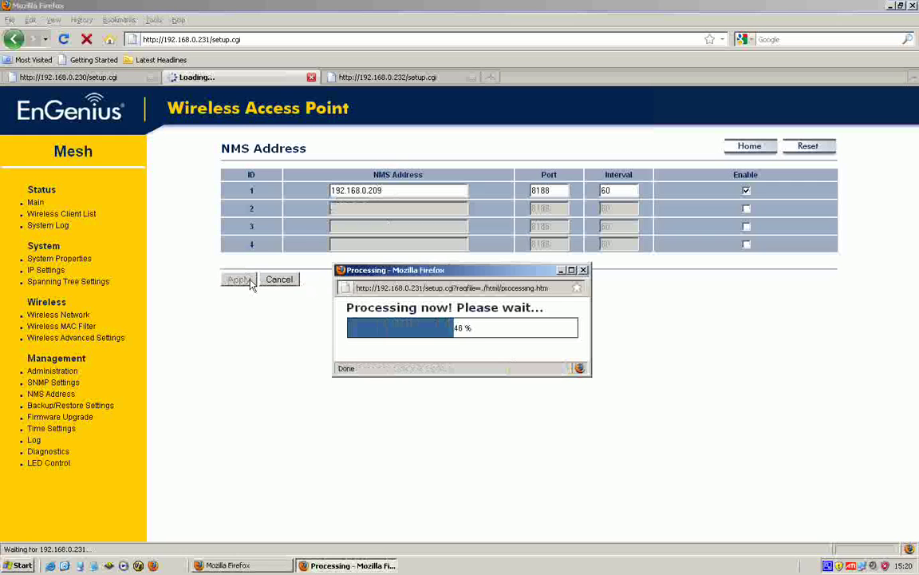
# Change node 192.168.0.232's NMS address from 192.168.0.107 to 192.168.0.209 and apply it
pyautogui.click(382, 78)
pyautogui.click(61, 395)
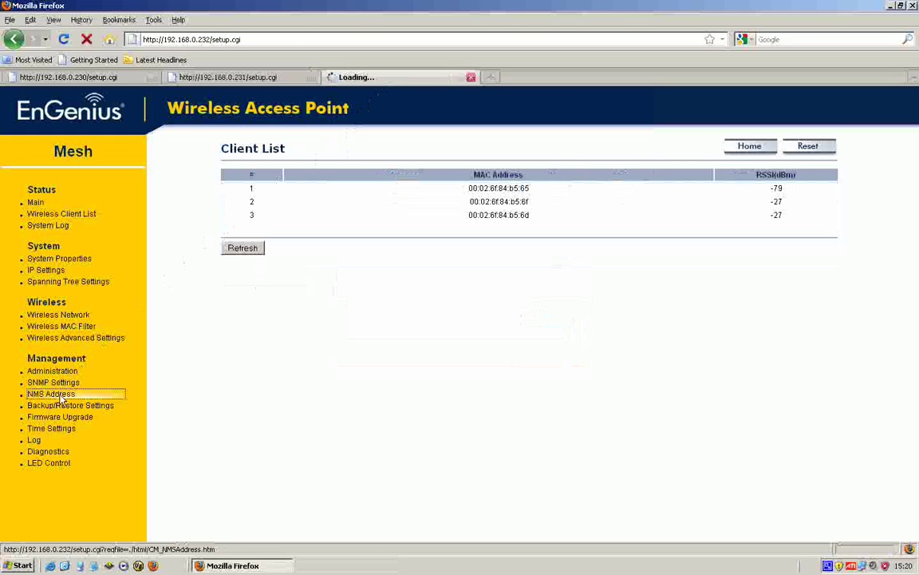
pyautogui.click(414, 191)
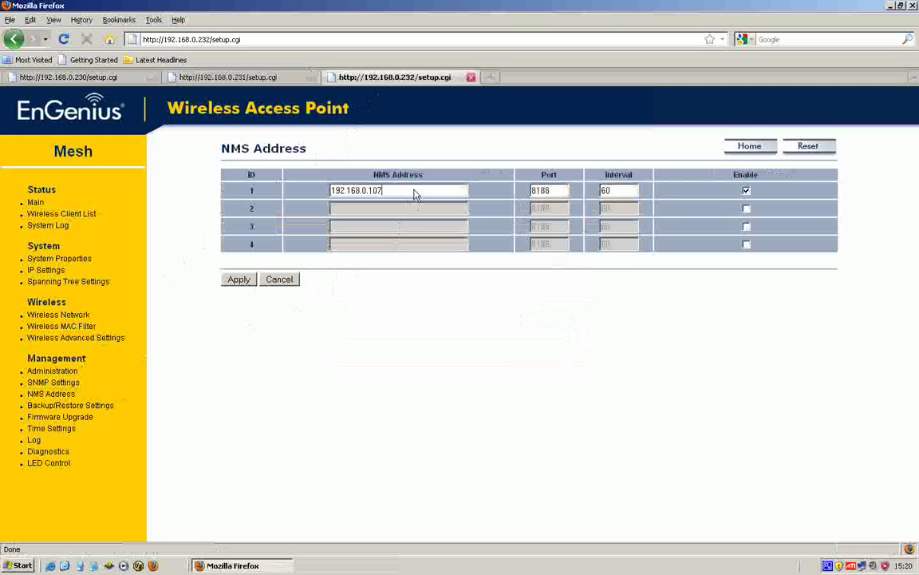
pyautogui.press('BackSpace')
pyautogui.press('BackSpace')
pyautogui.press('BackSpace')
pyautogui.write('209')
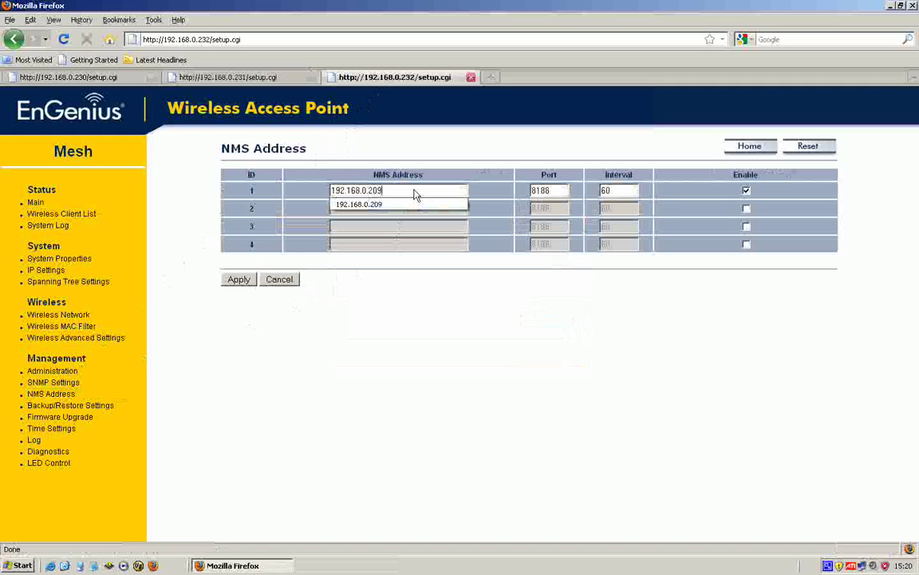
pyautogui.click(238, 280)
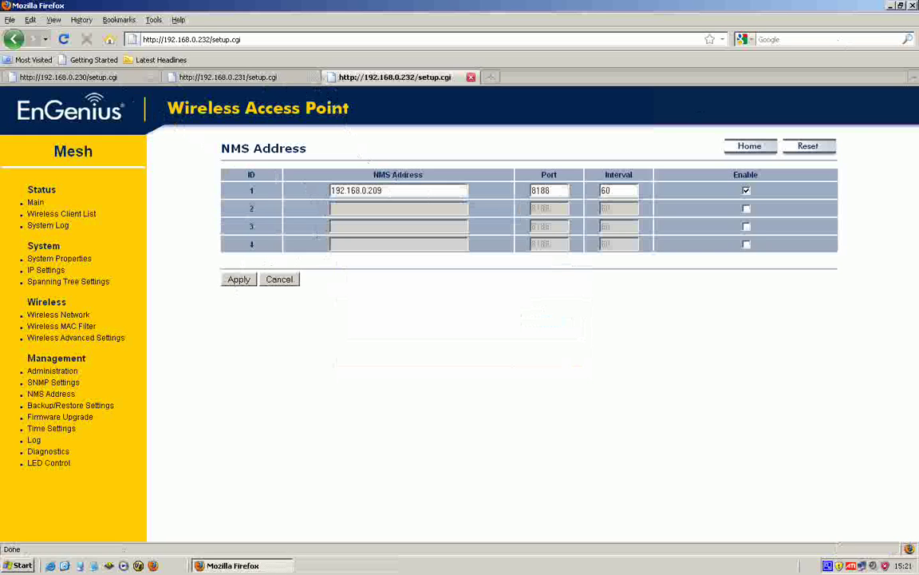
# Minimize Firefox and launch EnGenius Mesh Network Management Tools from the Start menu
pyautogui.click(889, 6)
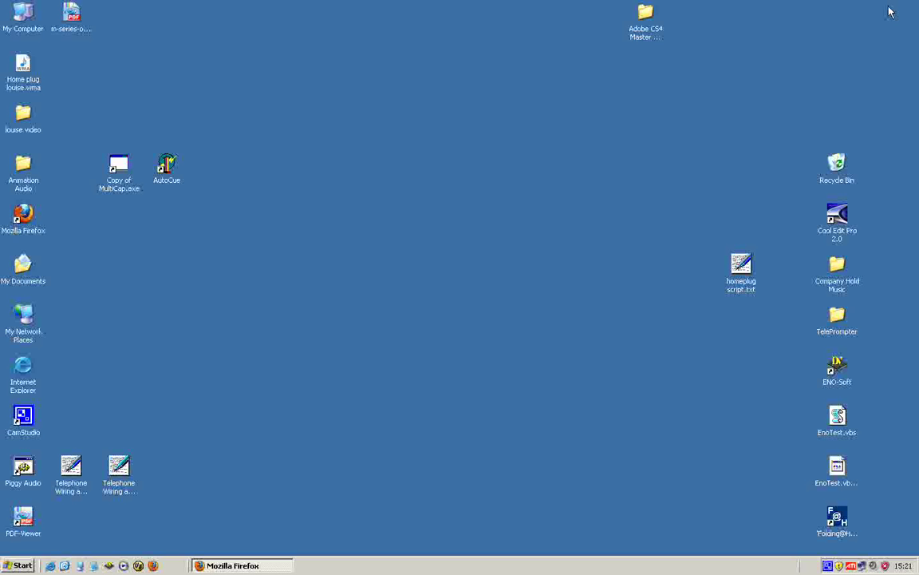
pyautogui.click(21, 565)
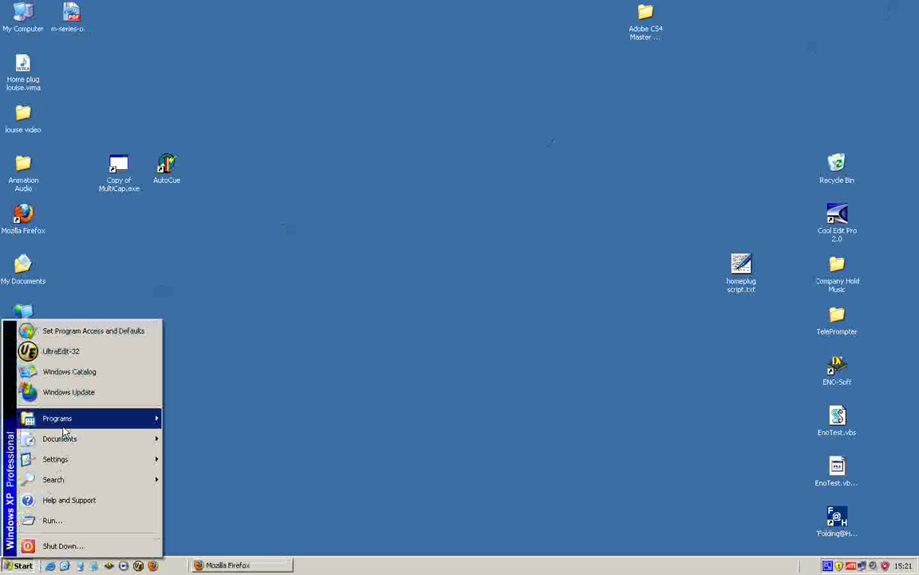
pyautogui.moveTo(64, 432)
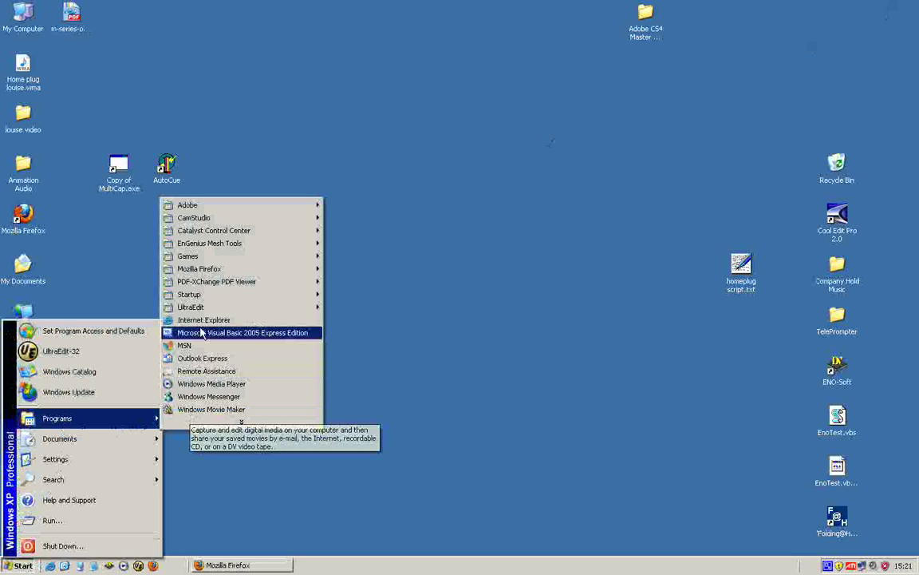
pyautogui.moveTo(200, 247)
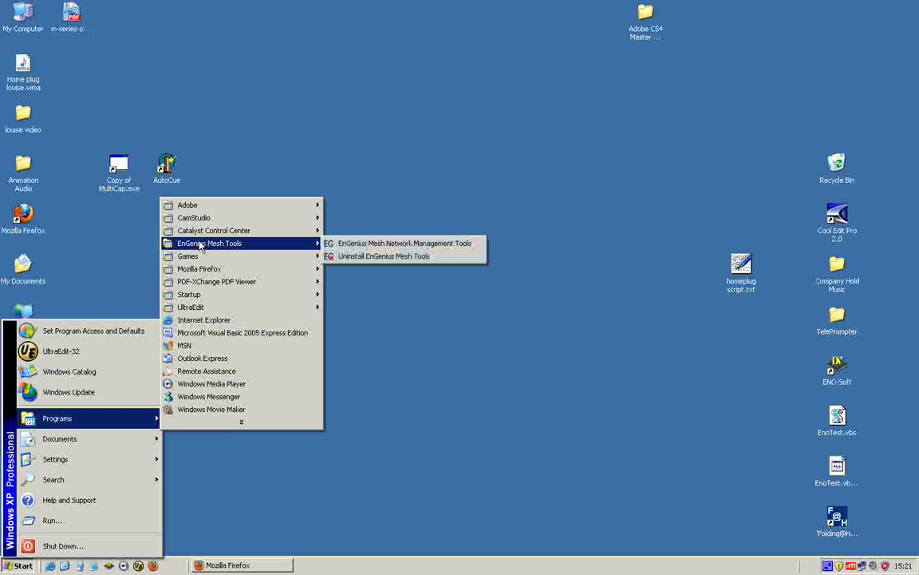
pyautogui.click(353, 244)
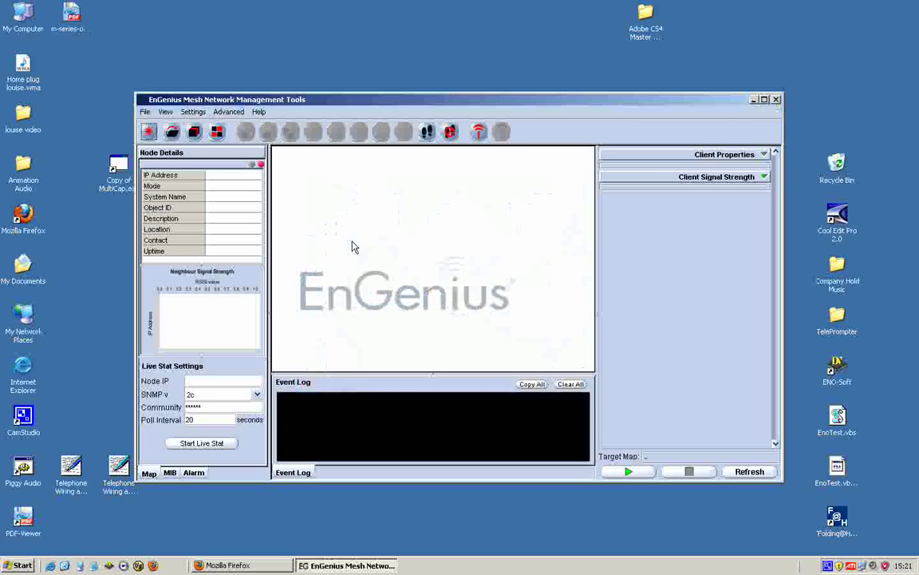
# Maximize the EnGenius Mesh Network Management Tools window
pyautogui.click(764, 100)
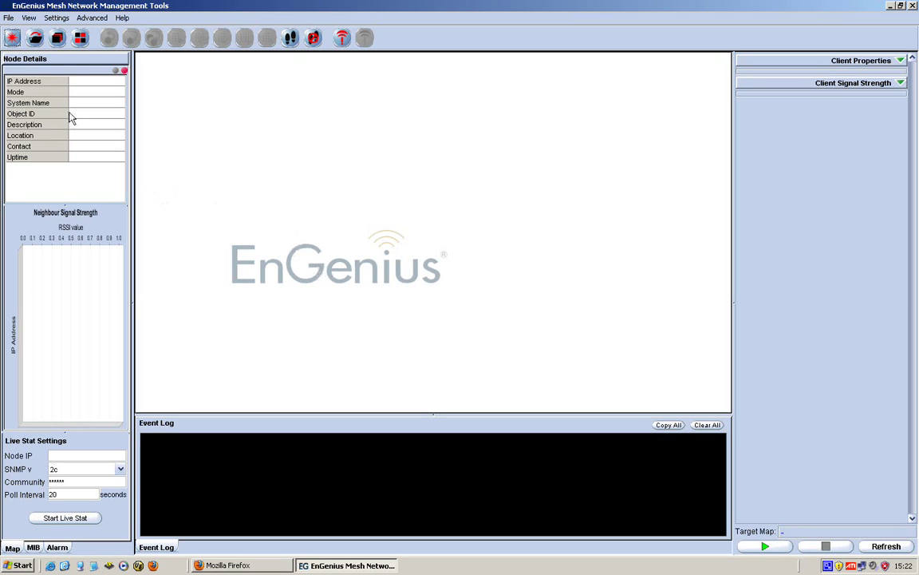
# Create a new profile of type EZ Map named test_map
pyautogui.click(13, 38)
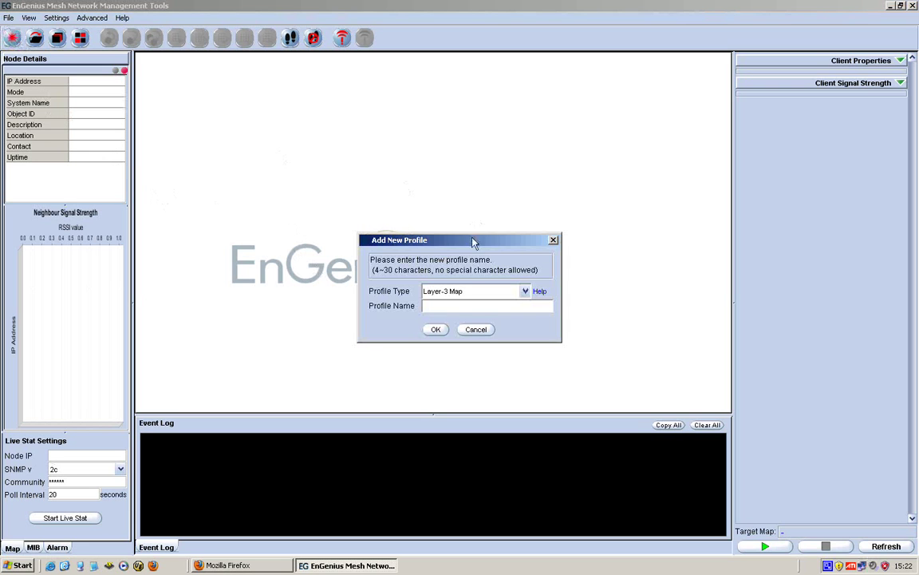
pyautogui.click(521, 293)
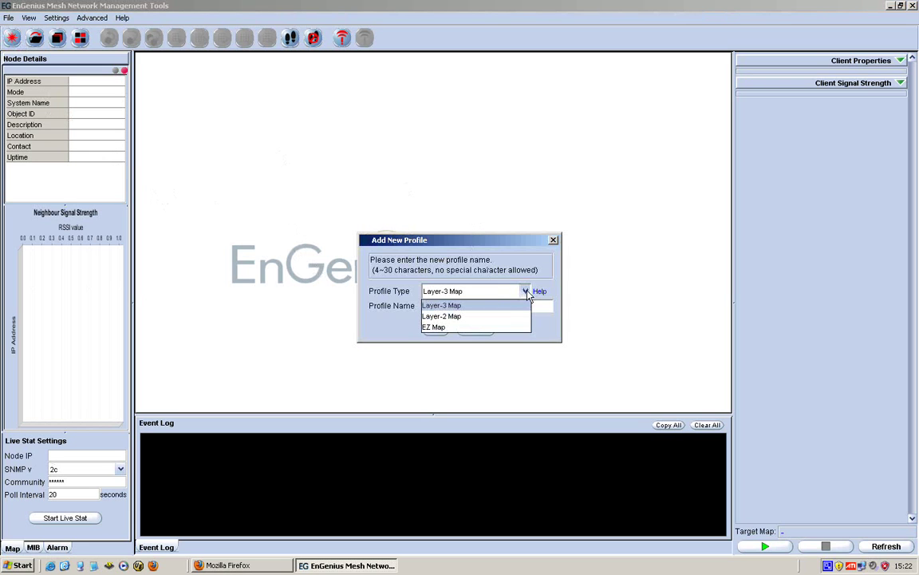
pyautogui.click(441, 327)
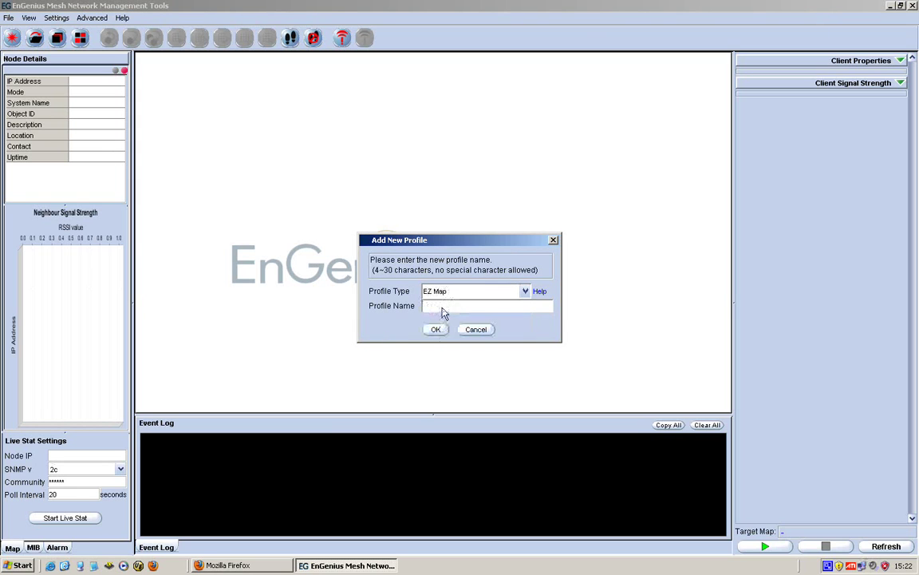
pyautogui.write('test_map')
pyautogui.click(436, 329)
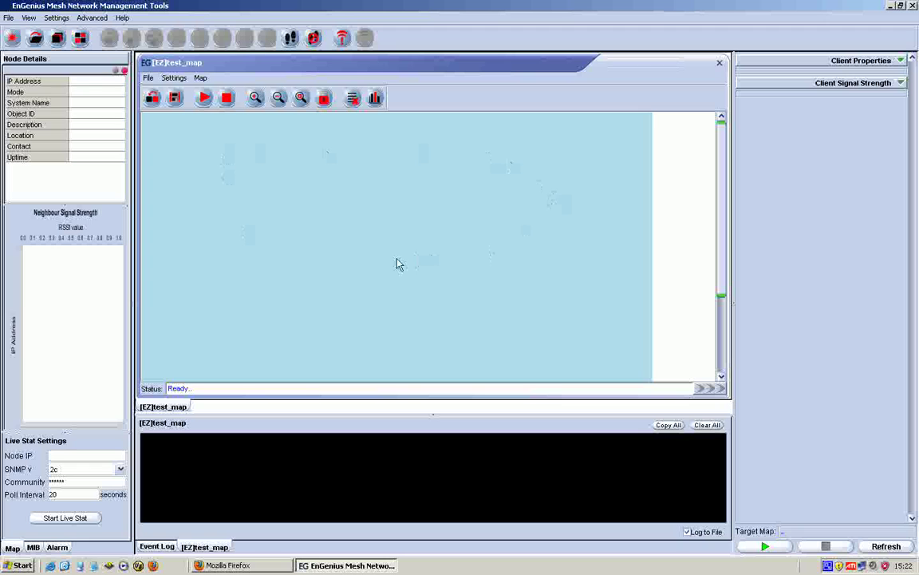
# Scan for mesh nodes, allow the firewall, and spread nodes .230, .231 and .232 apart on the map
pyautogui.click(204, 97)
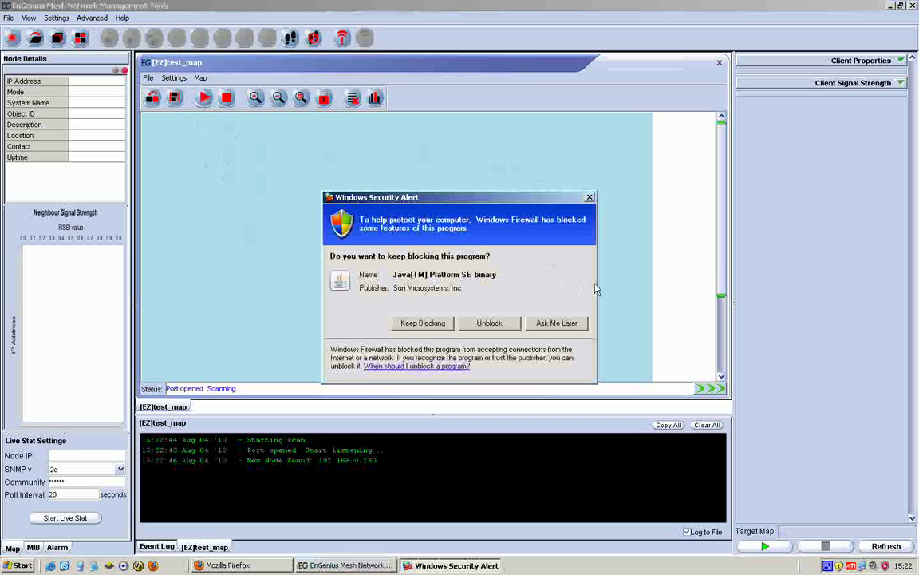
pyautogui.click(493, 326)
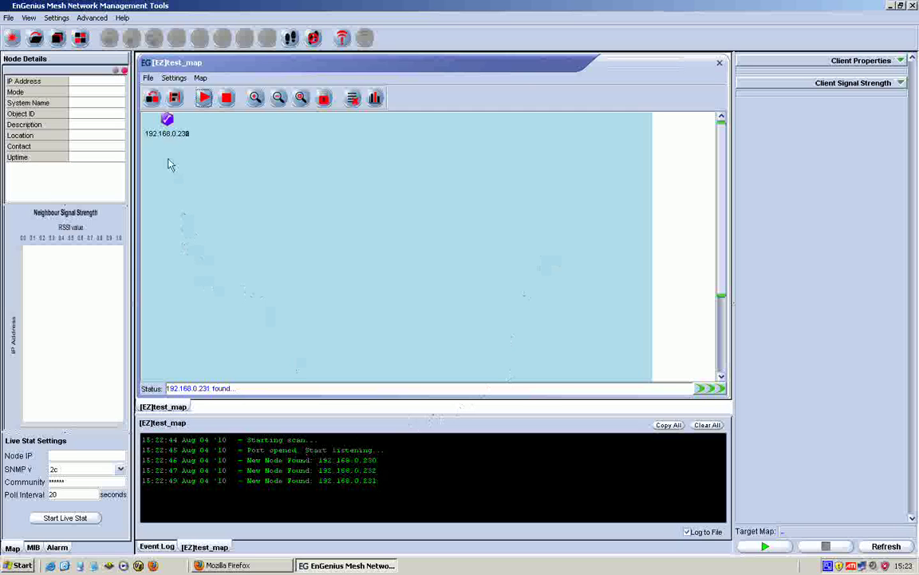
pyautogui.moveTo(167, 120); pyautogui.dragTo(475, 148)
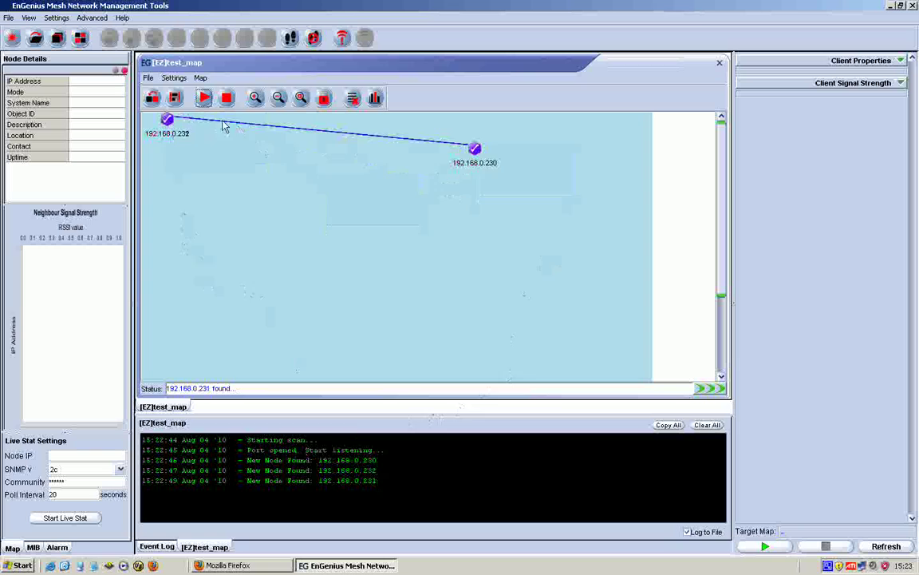
pyautogui.moveTo(167, 120); pyautogui.dragTo(265, 294)
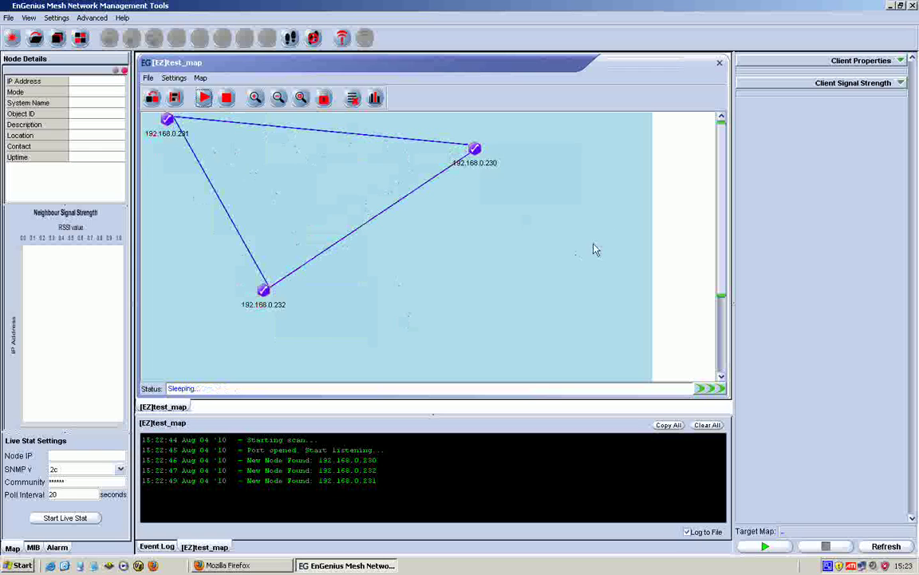
# Start live client monitoring and expand node 192.168.0.231's three mesh clients to view their details
pyautogui.click(765, 546)
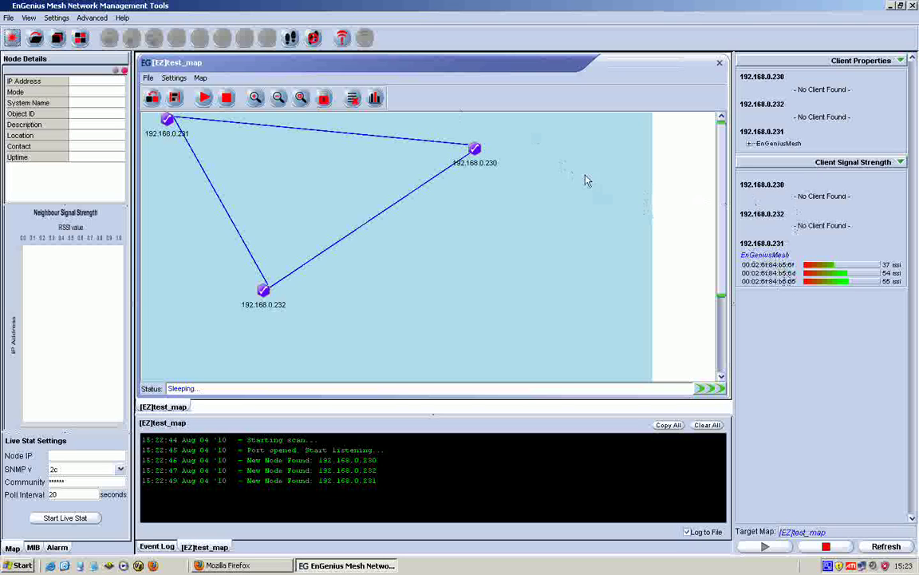
pyautogui.moveTo(475, 151)
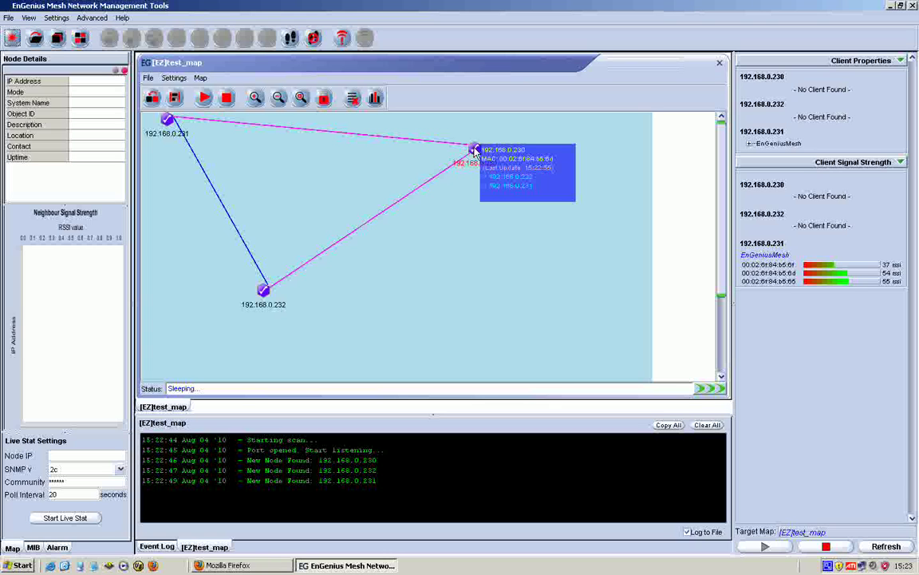
pyautogui.moveTo(263, 290)
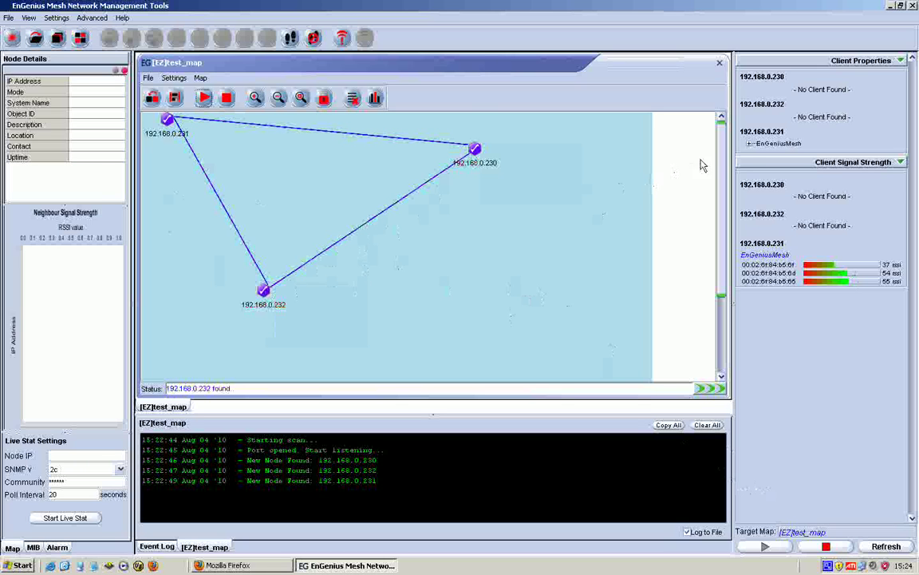
pyautogui.click(750, 143)
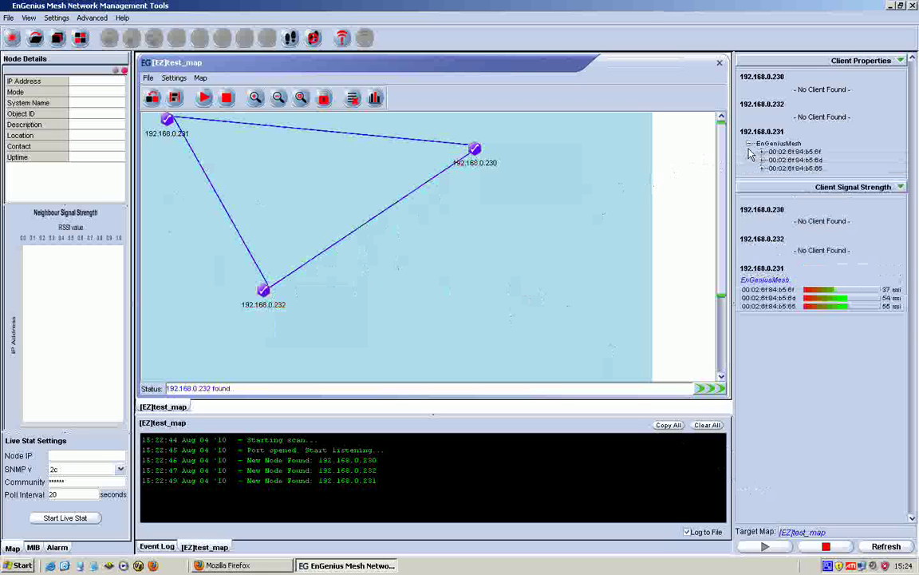
pyautogui.click(762, 152)
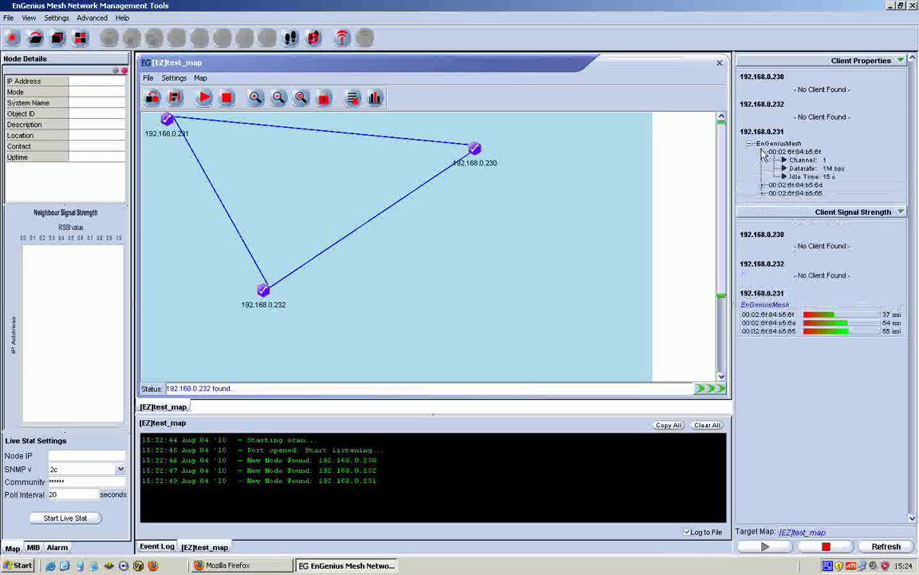
pyautogui.click(763, 184)
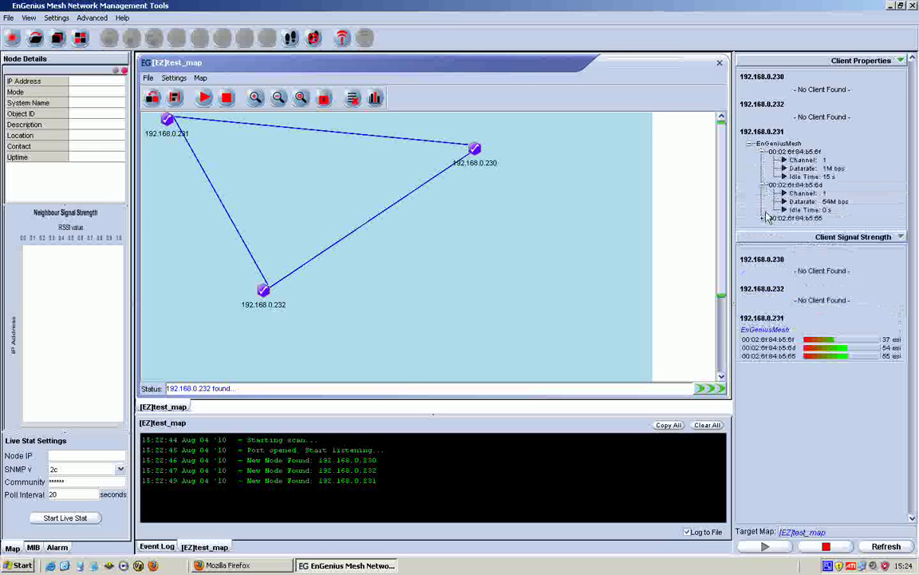
pyautogui.click(763, 220)
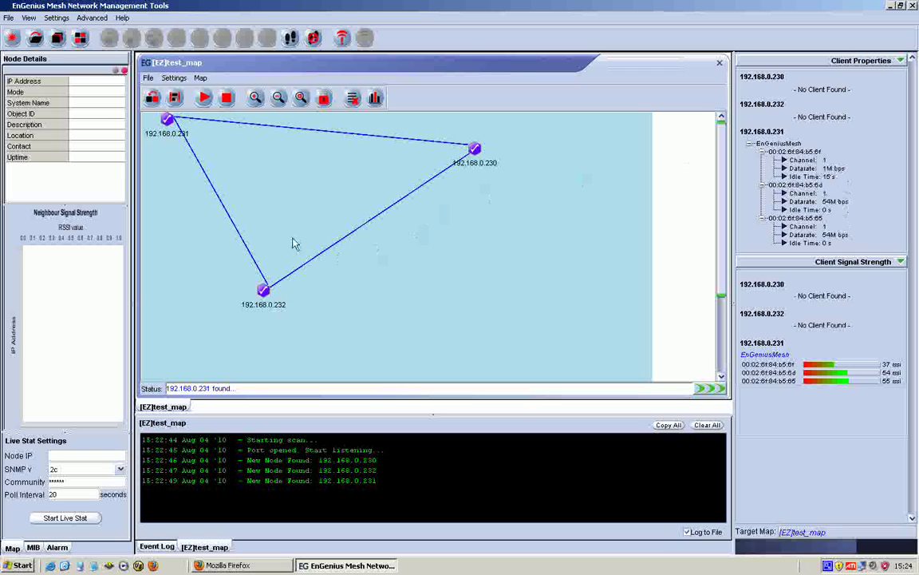
pyautogui.moveTo(174, 121)
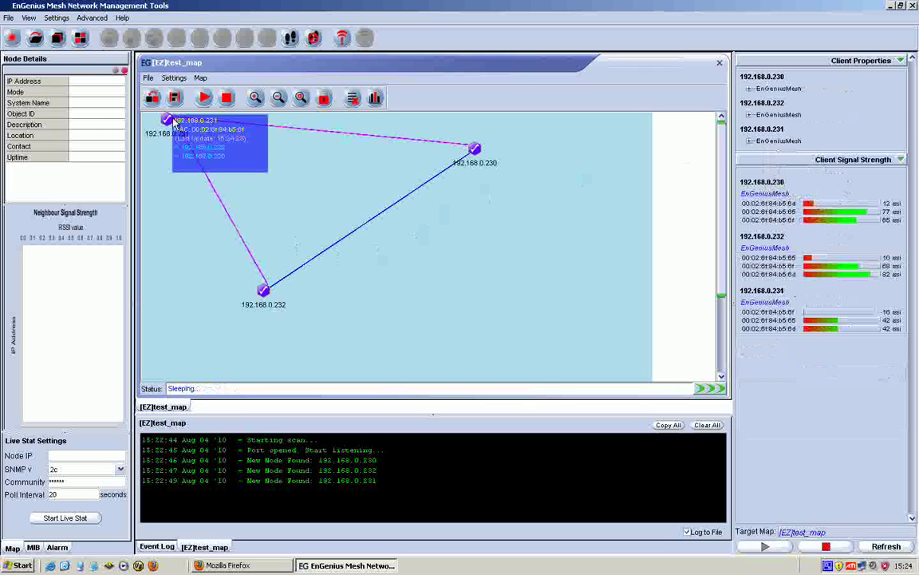
# Expand the client lists of nodes .231, .232 and .230 and dismiss the IP-conflict warning
pyautogui.click(749, 141)
pyautogui.click(751, 115)
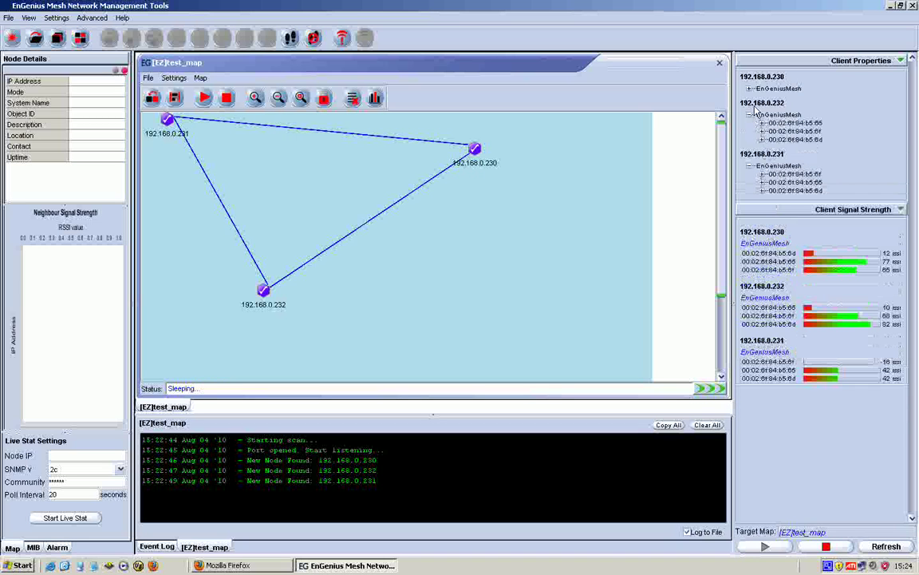
pyautogui.click(749, 89)
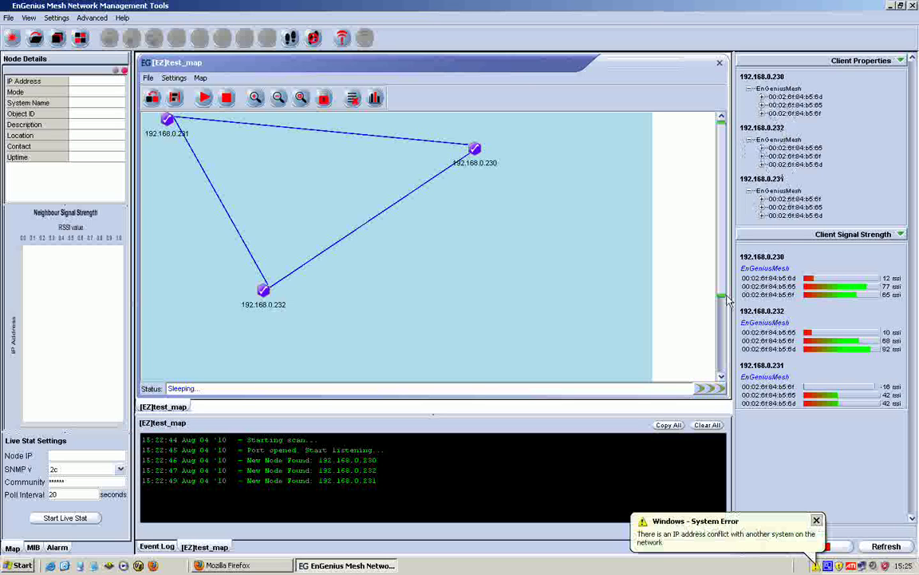
pyautogui.click(819, 520)
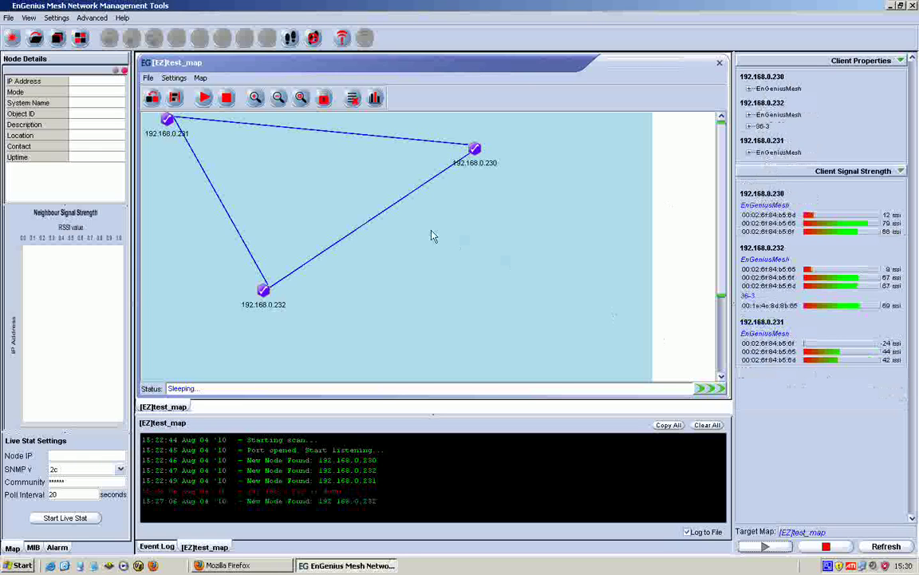
pyautogui.moveTo(546, 165)
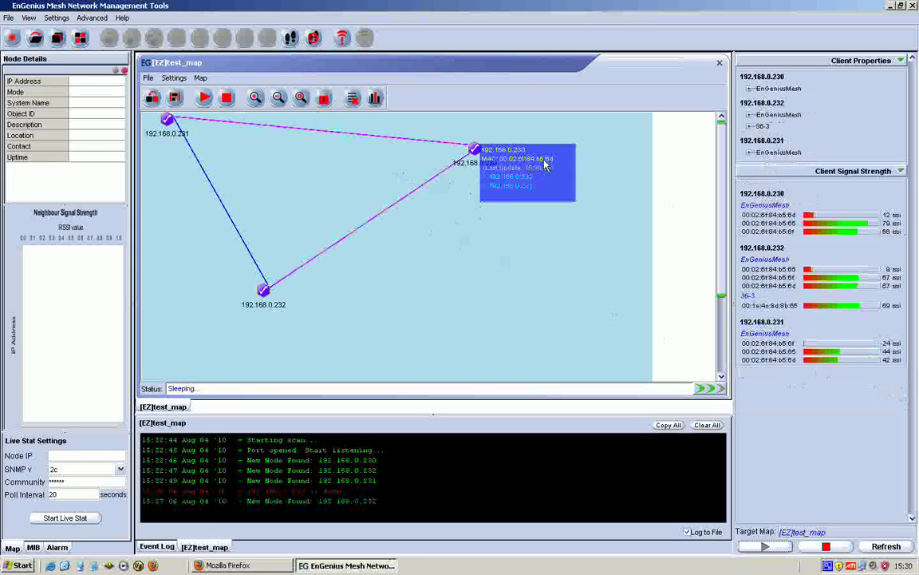
pyautogui.click(750, 127)
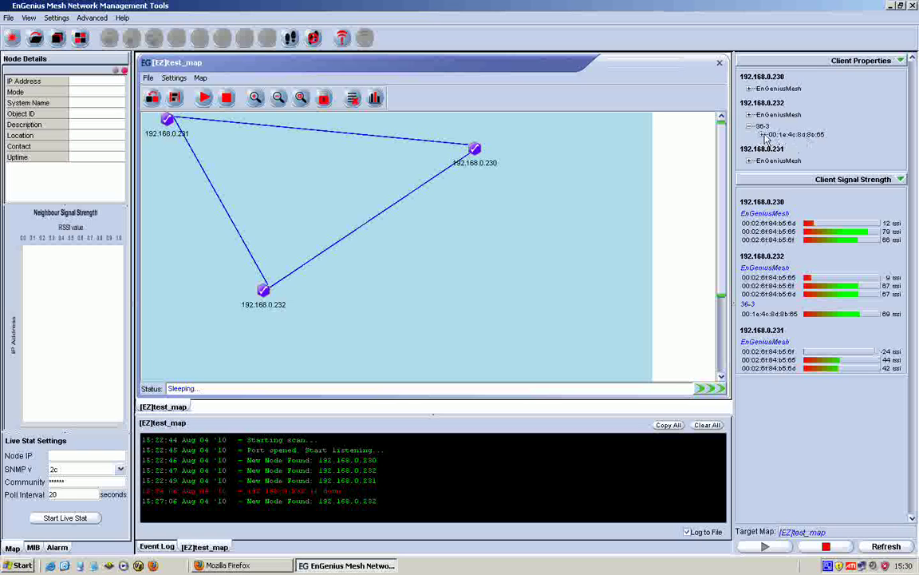
pyautogui.doubleClick(808, 136)
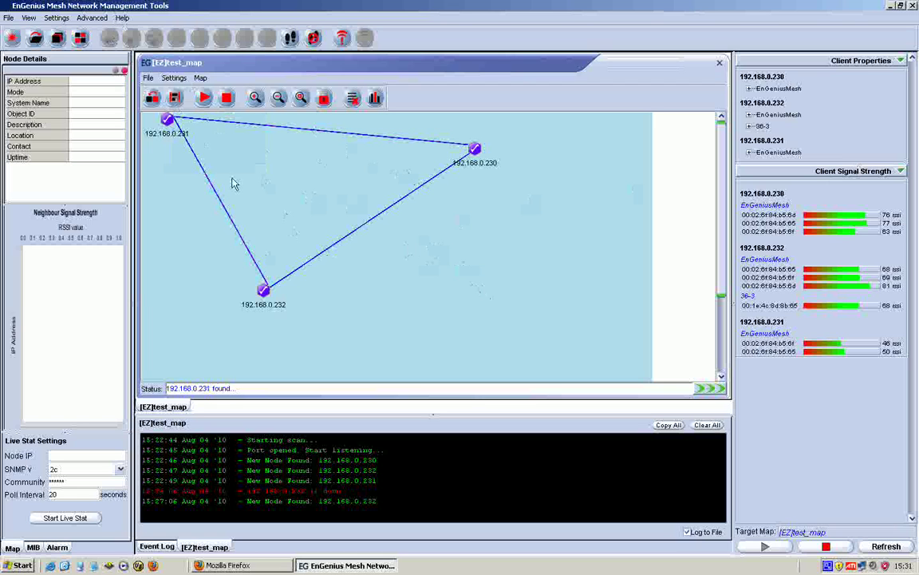
pyautogui.click(149, 77)
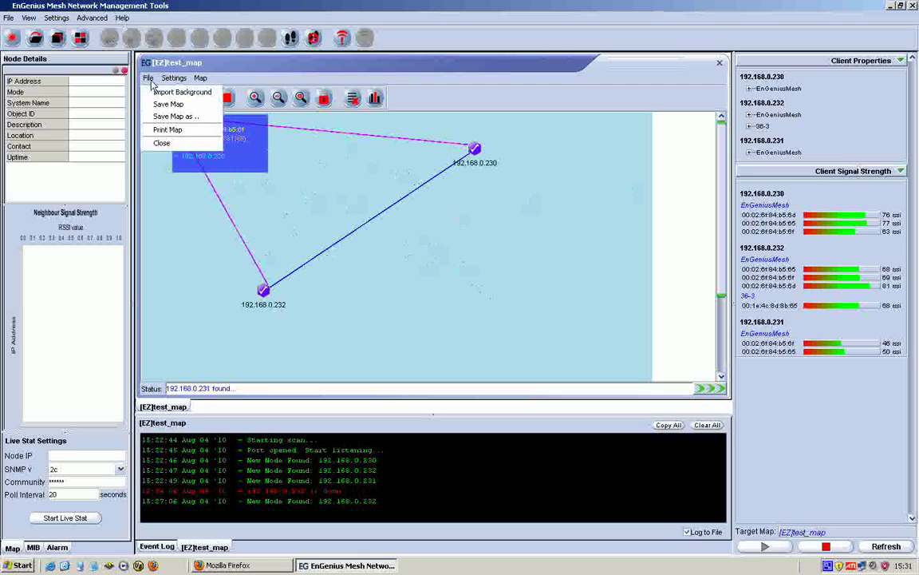
pyautogui.click(158, 92)
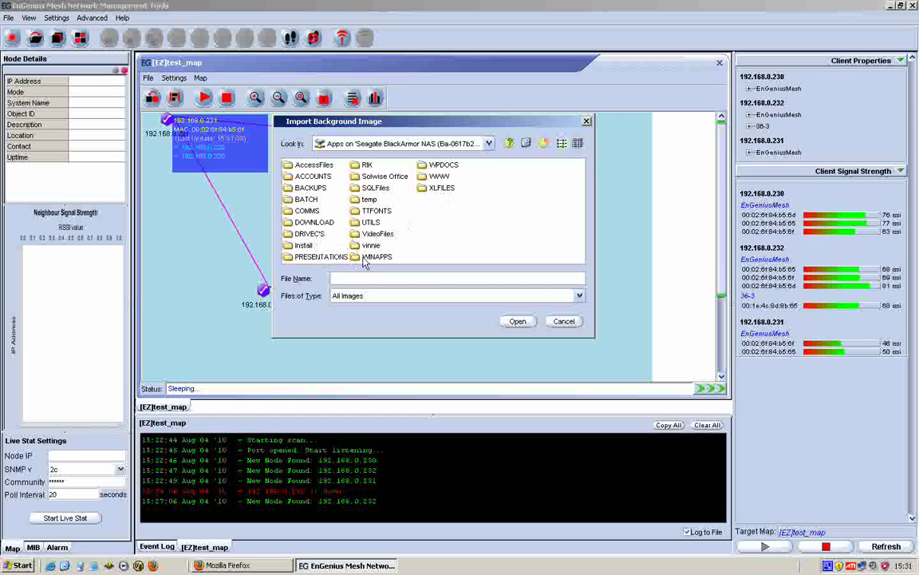
pyautogui.doubleClick(326, 256)
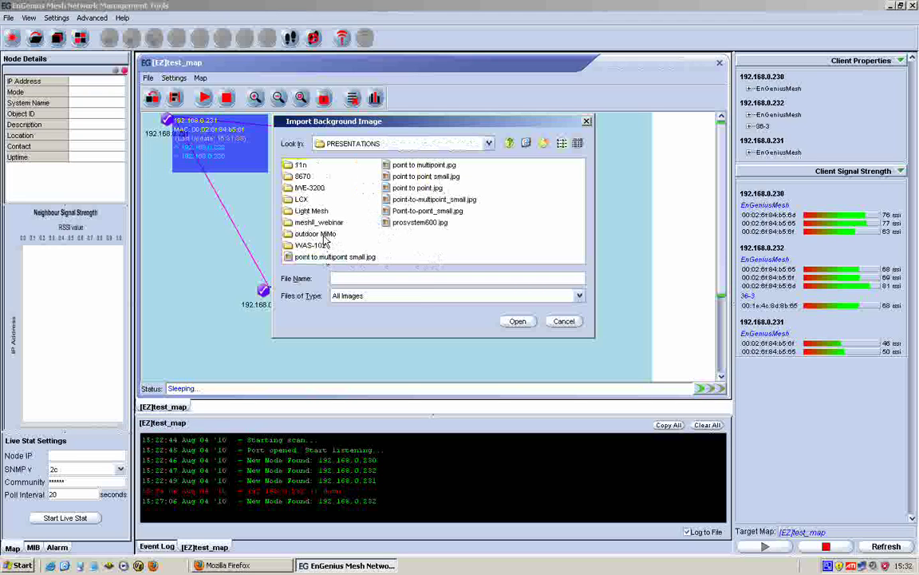
pyautogui.press('Escape')
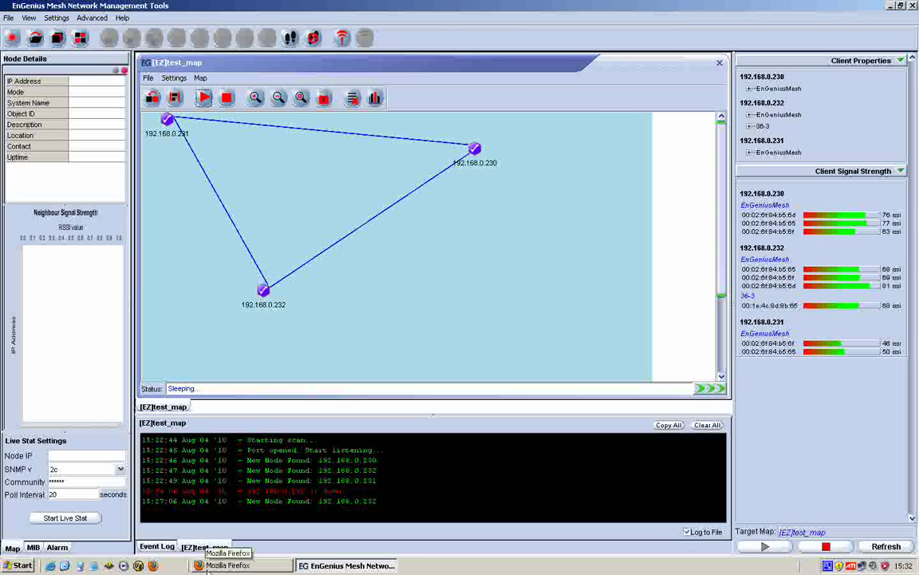
# In Firefox, search Google Maps for the Hessle postcode and open the first result
pyautogui.click(228, 565)
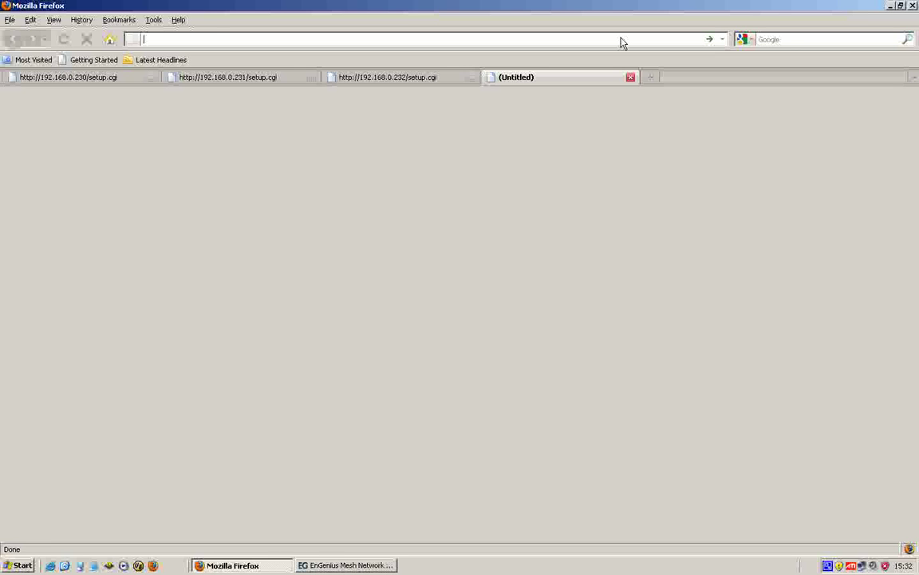
pyautogui.click(792, 41)
pyautogui.write('goo')
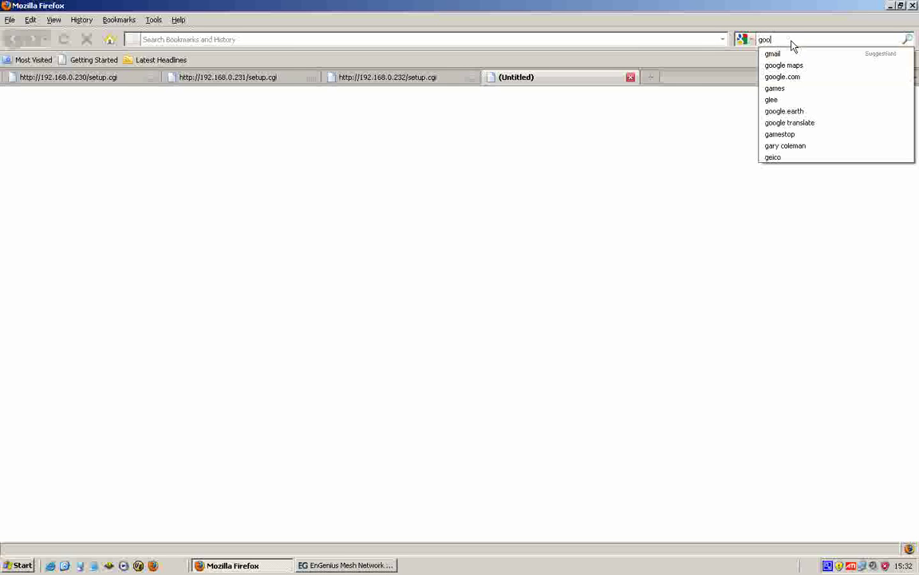
pyautogui.write('gle maps')
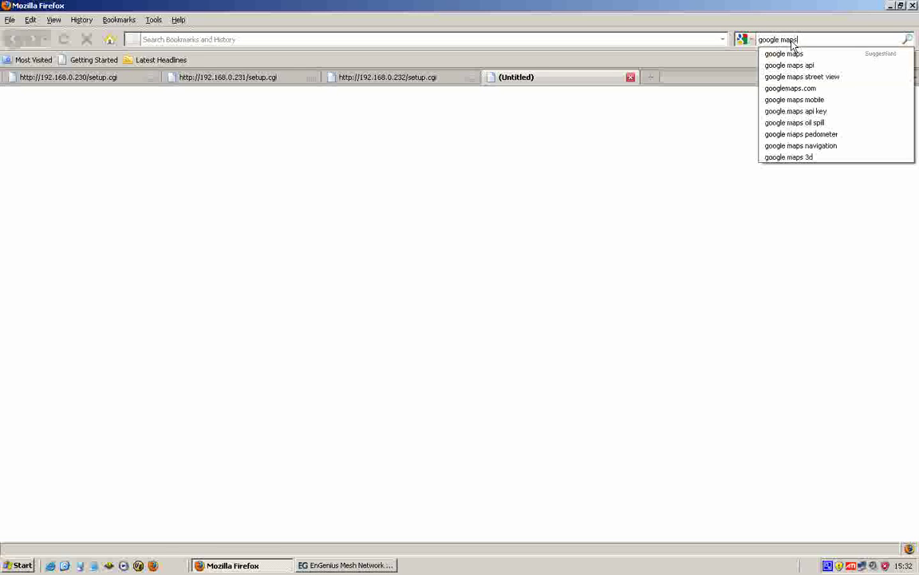
pyautogui.write(' hu2')
pyautogui.press('BackSpace')
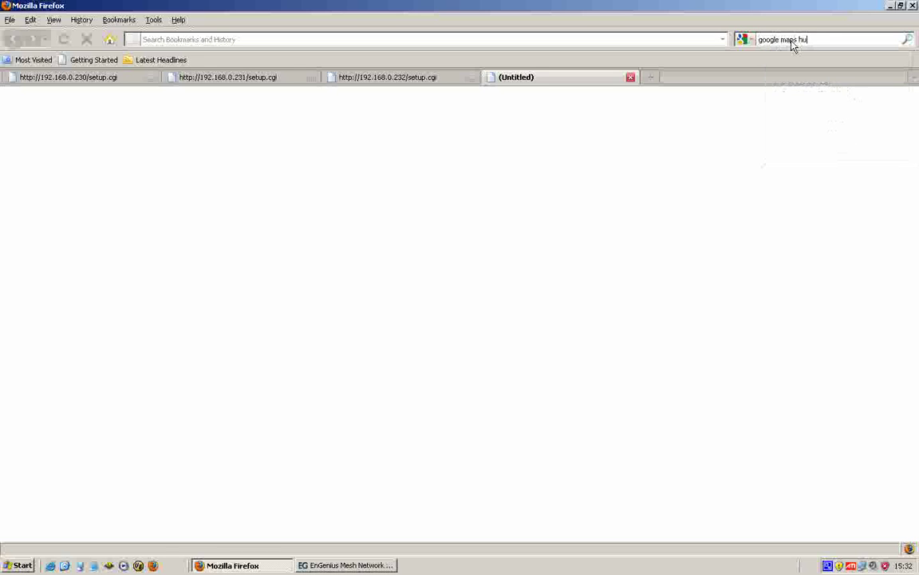
pyautogui.write('13 9pq')
pyautogui.press('BackSpace')
pyautogui.write('b')
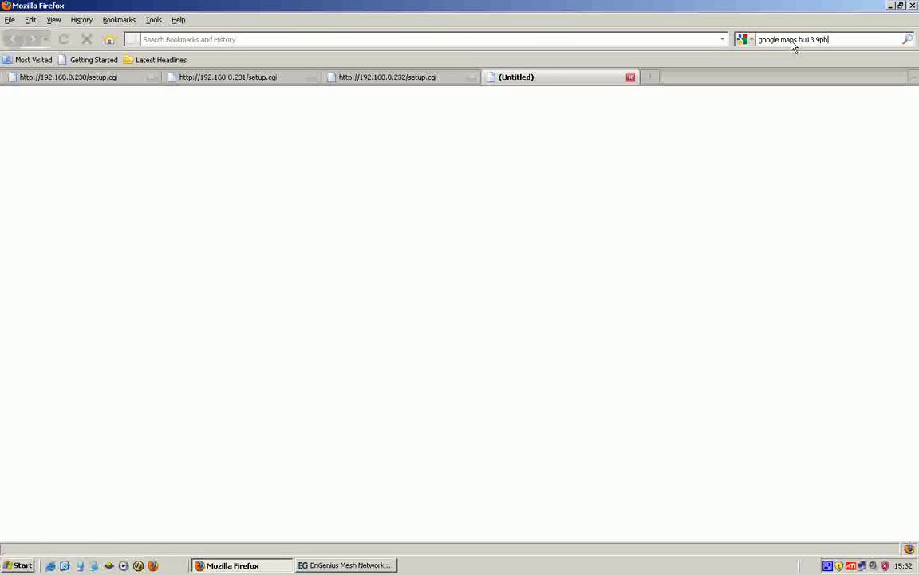
pyautogui.press('Return')
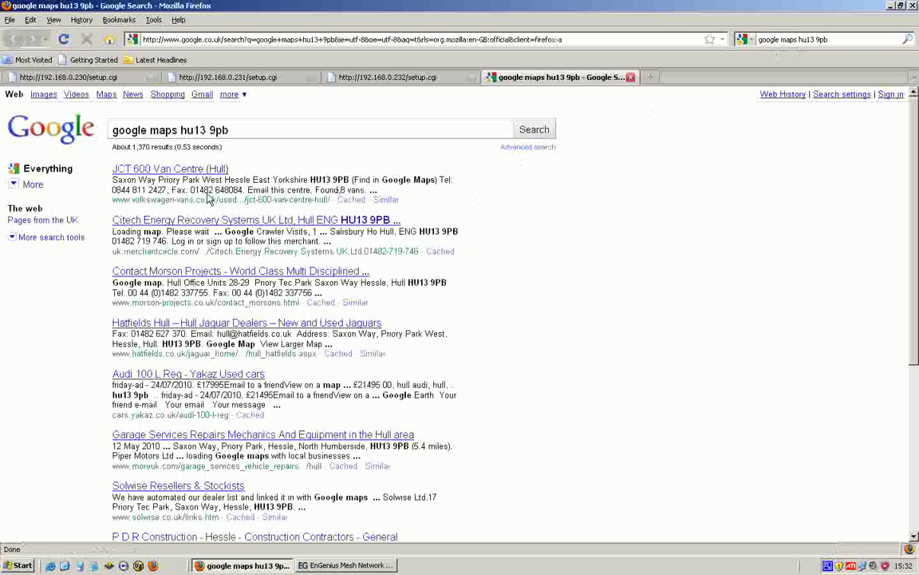
pyautogui.click(168, 169)
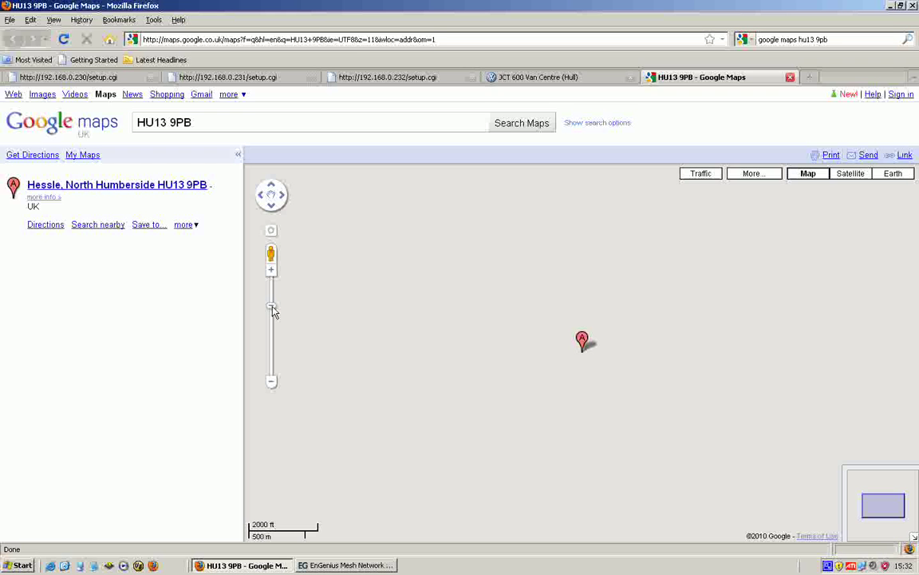
# Zoom in one level on the marked location and switch to satellite imagery
pyautogui.moveTo(273, 311); pyautogui.dragTo(273, 303)
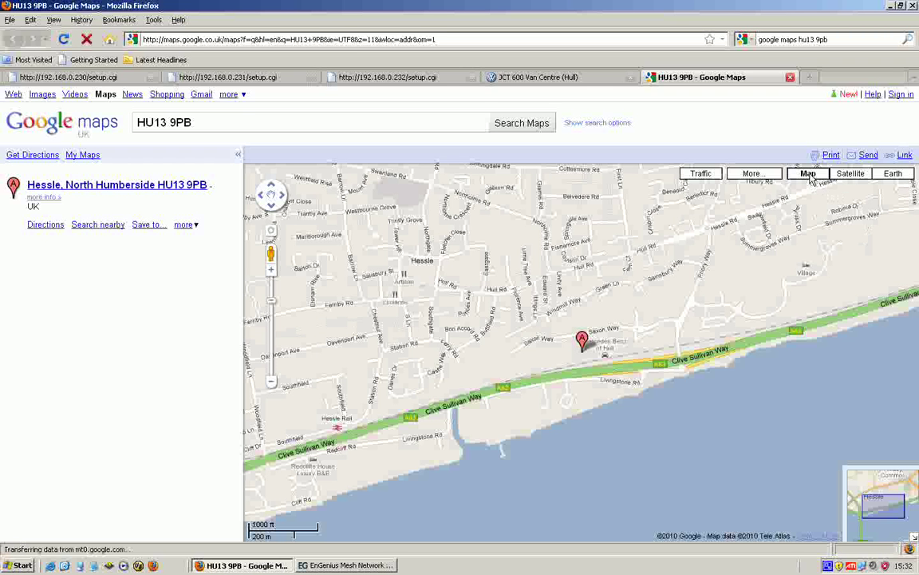
pyautogui.click(851, 174)
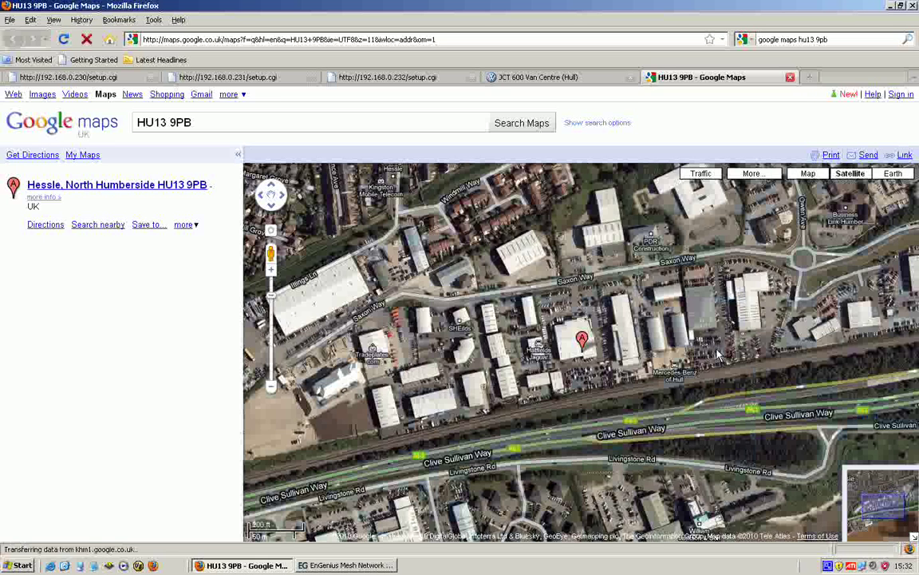
# Back in the mesh tool, browse the img folder for an Import Background image, then cancel
pyautogui.hotkey('alt', 'Tab')
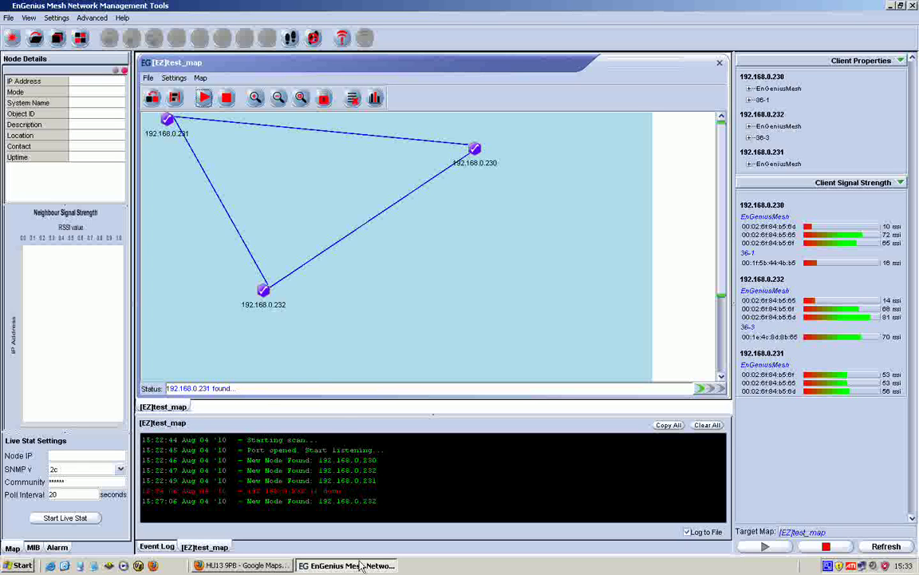
pyautogui.moveTo(198, 120)
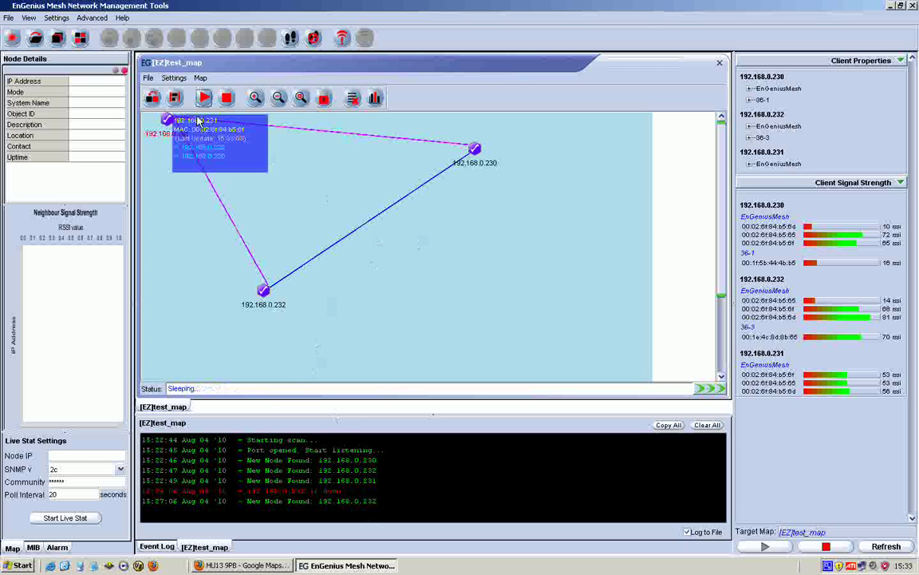
pyautogui.click(148, 78)
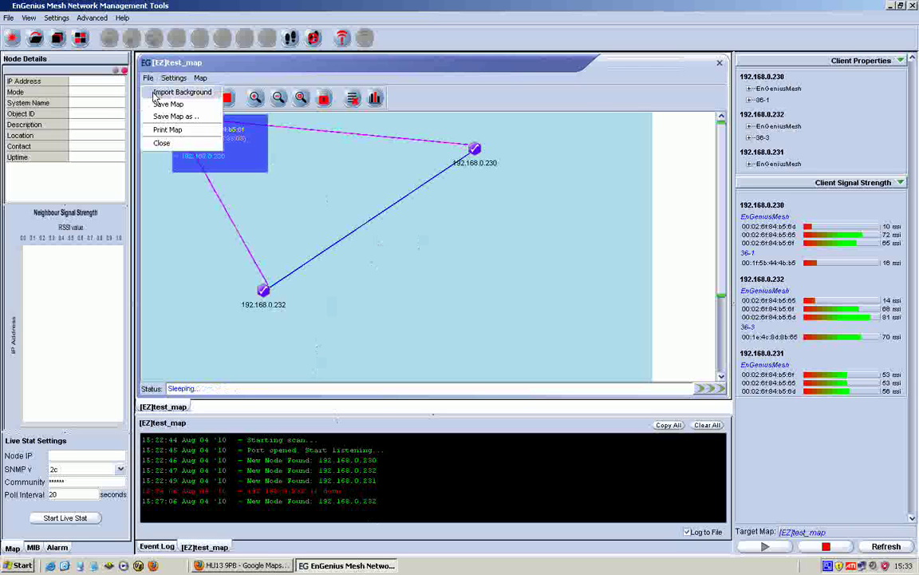
pyautogui.click(158, 92)
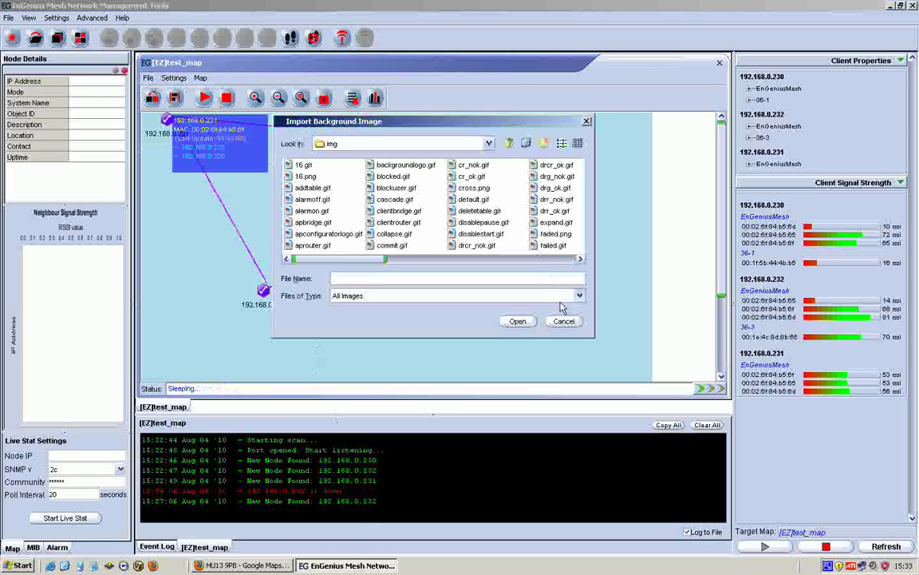
pyautogui.scroll(-3, 551, 266)
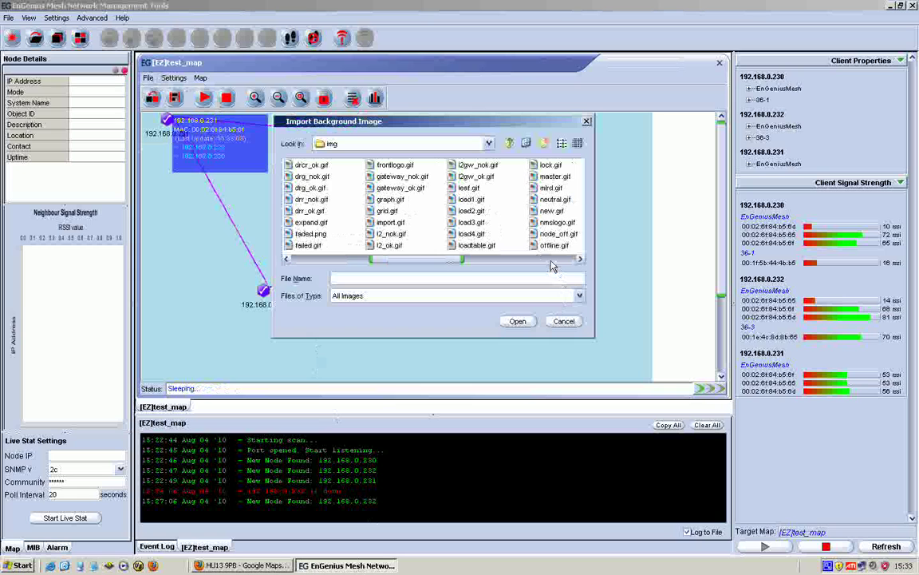
pyautogui.scroll(-3, 551, 266)
pyautogui.scroll(-2, 550, 266)
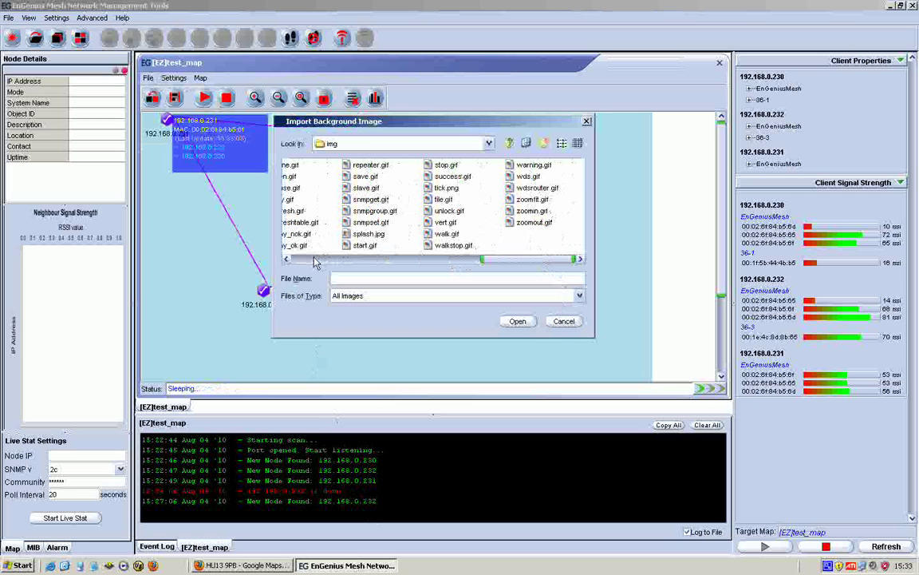
pyautogui.press('Escape')
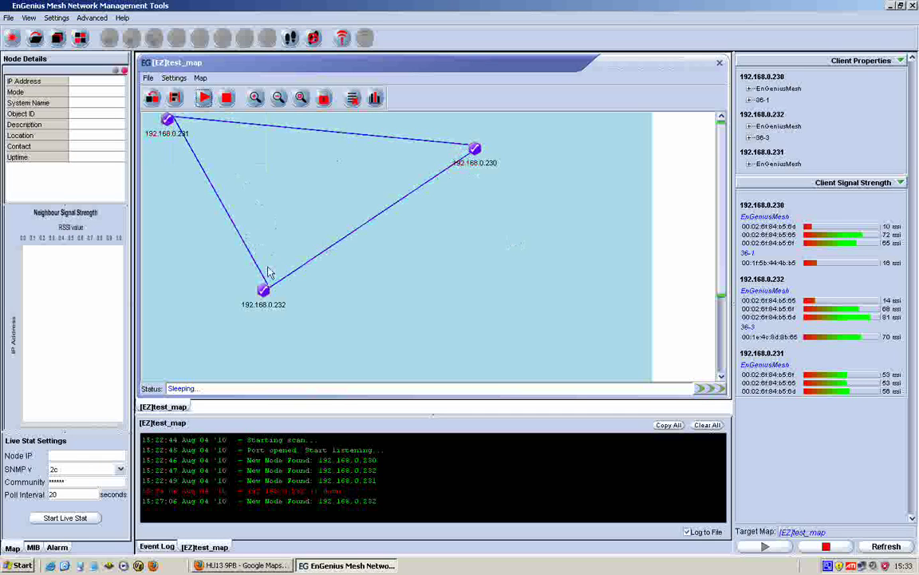
pyautogui.moveTo(365, 317)
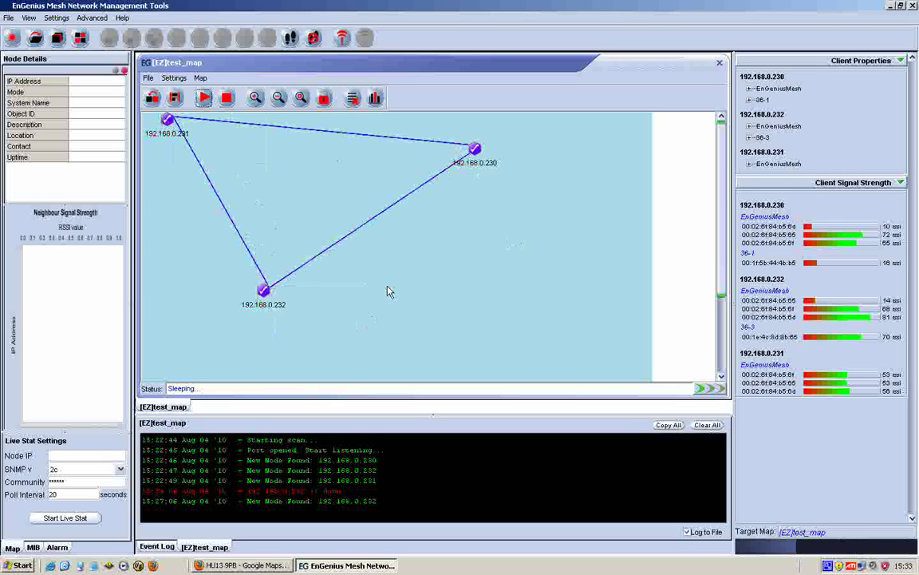
pyautogui.moveTo(293, 306)
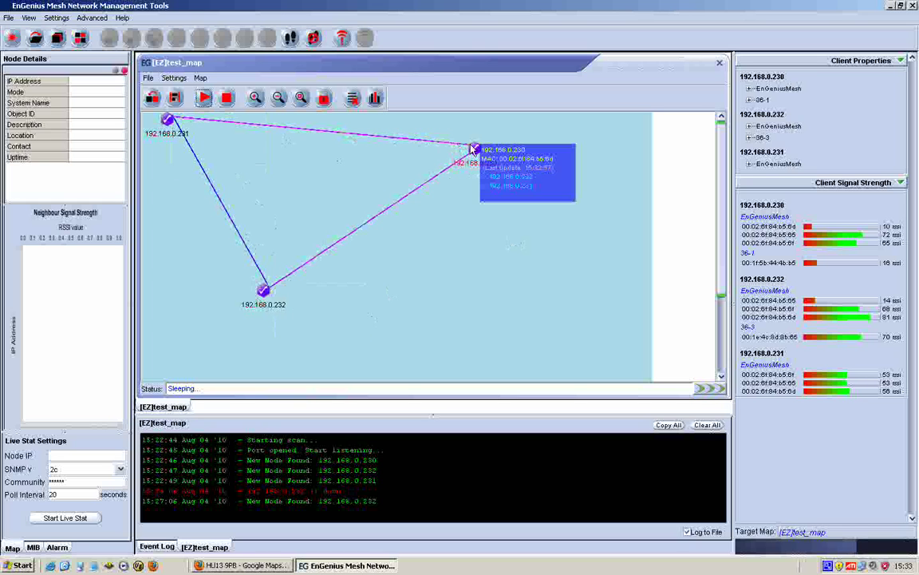